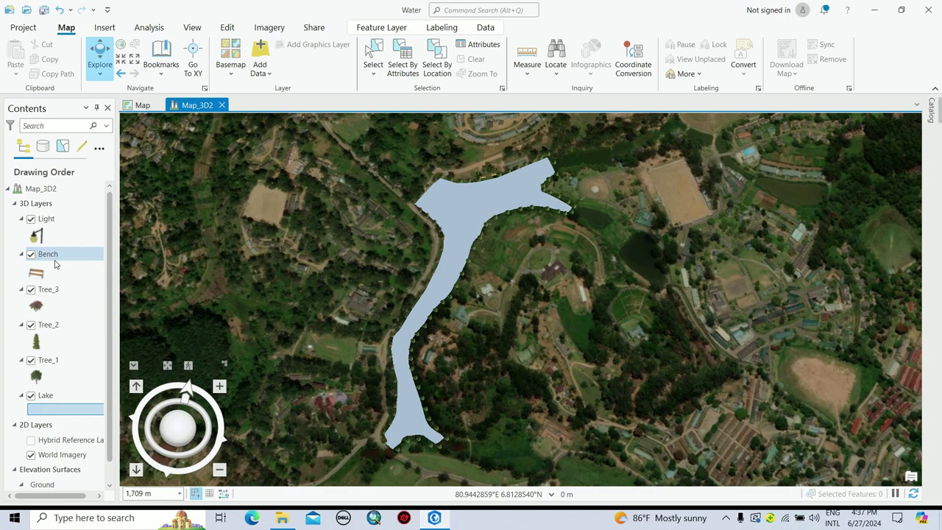
- Zoom in over the lake shore with its trees and benches
scroll(450, 283, up, 2)
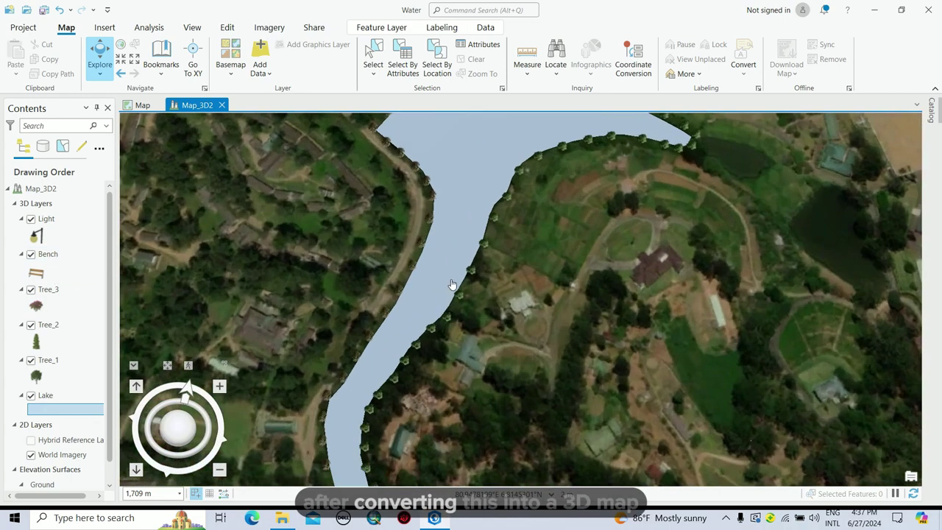
scroll(452, 285, up, 2)
scroll(451, 285, up, 2)
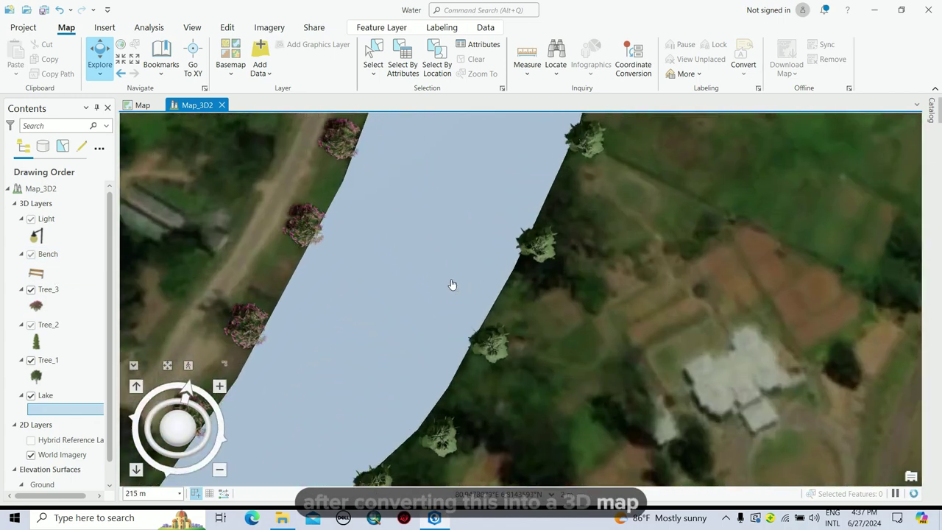
scroll(451, 285, up, 2)
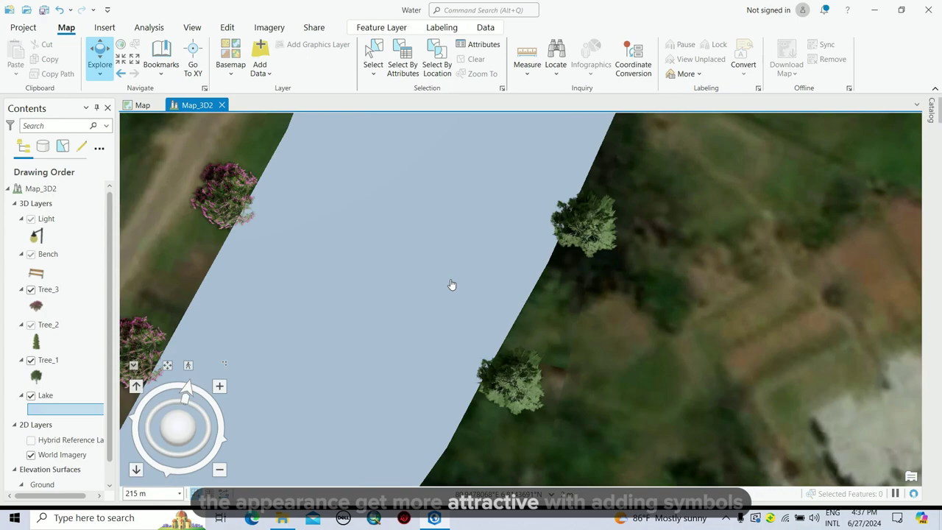
scroll(441, 279, up, 2)
scroll(435, 274, down, 1)
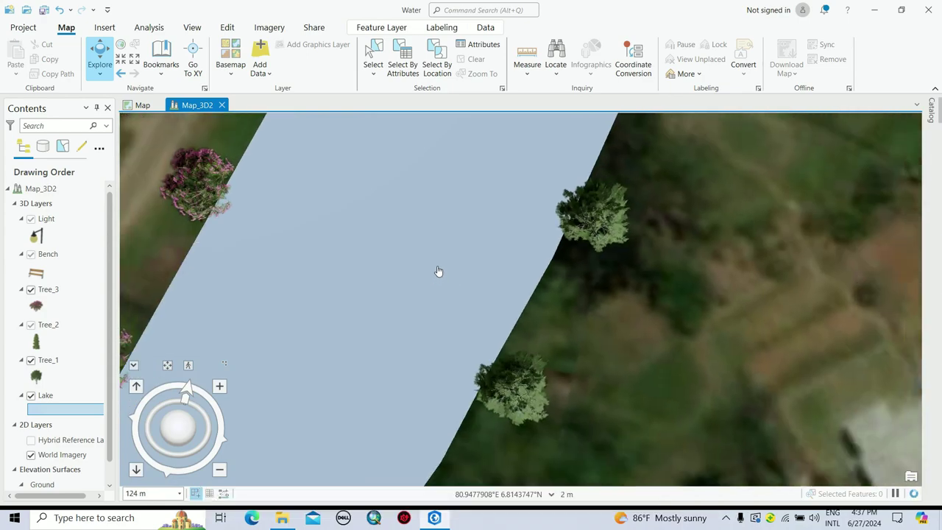
- Tilt to a close oblique view across the lake and select the Lake layer
mouse_move(177, 434)
mouse_down()
mouse_move(189, 427)
mouse_move(182, 414)
mouse_up()
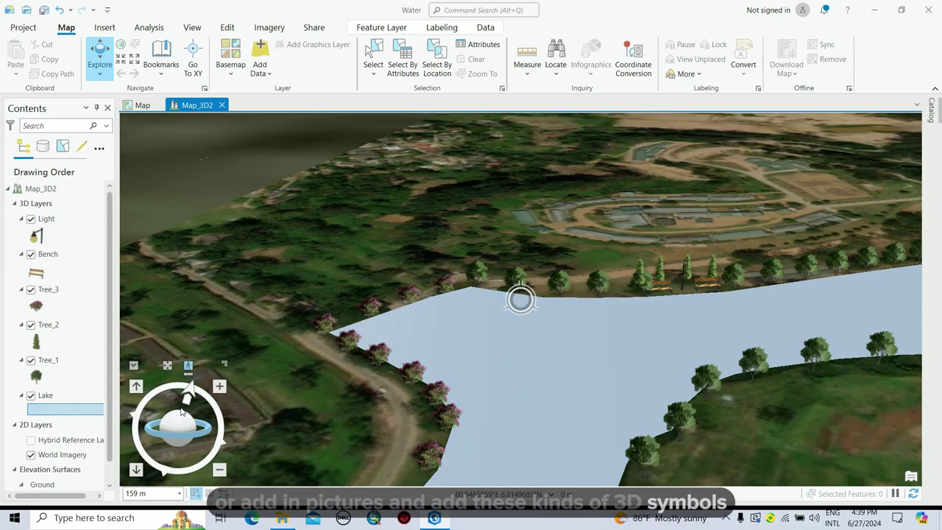
drag(183, 414, 183, 416)
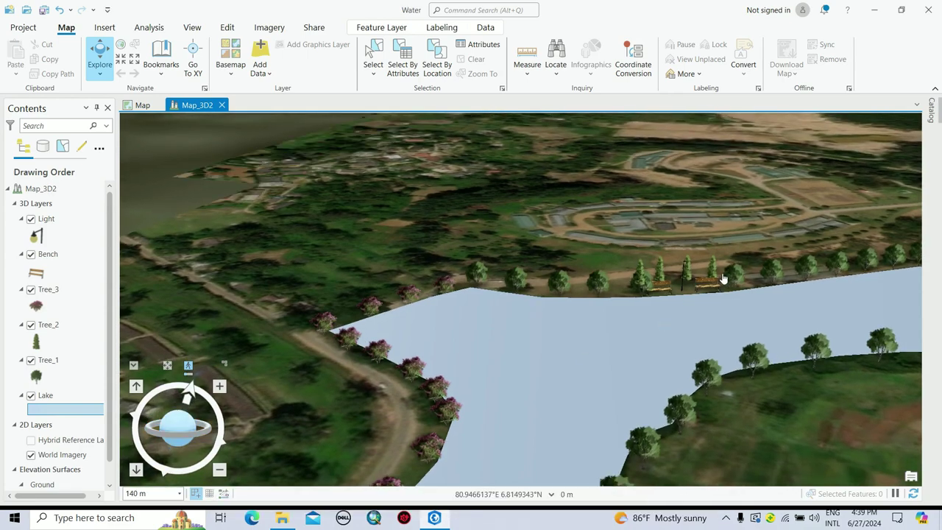
click(219, 387)
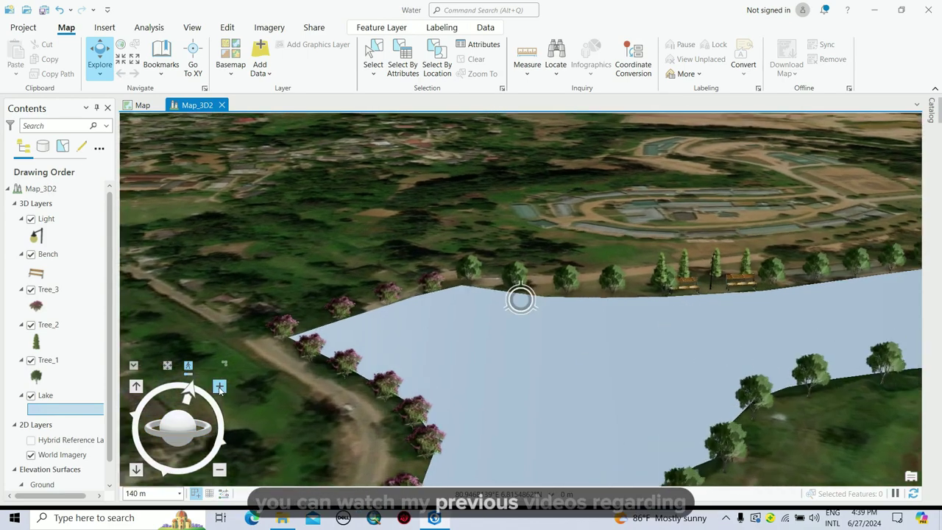
click(220, 387)
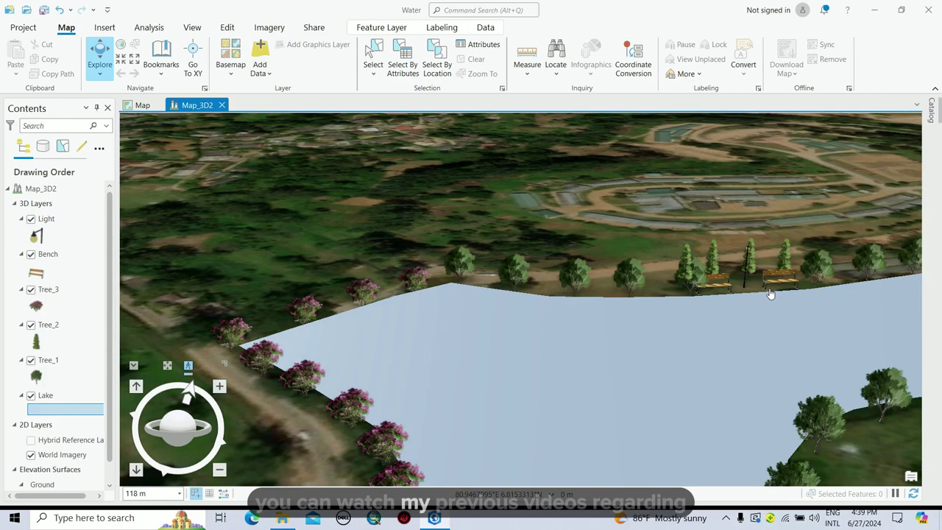
click(58, 401)
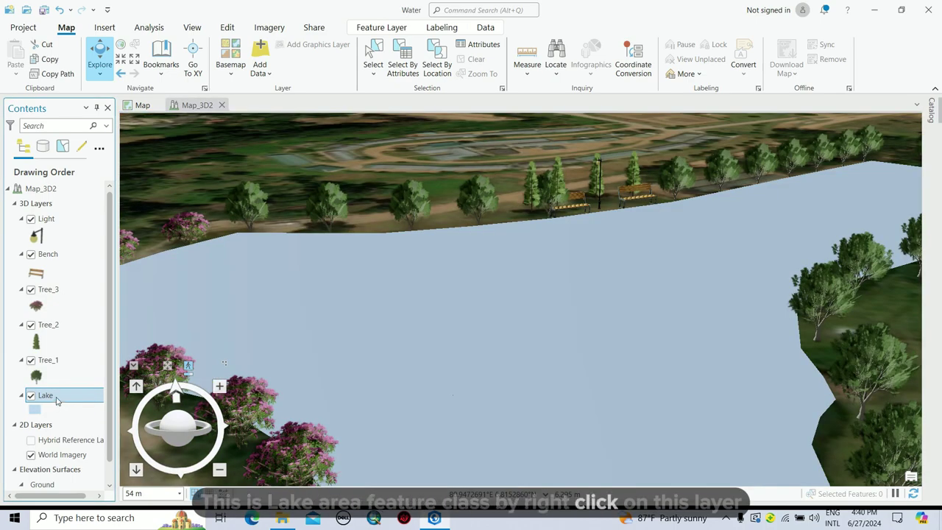
- Set the Lake layer's elevation so features are On the ground
right_click(62, 398)
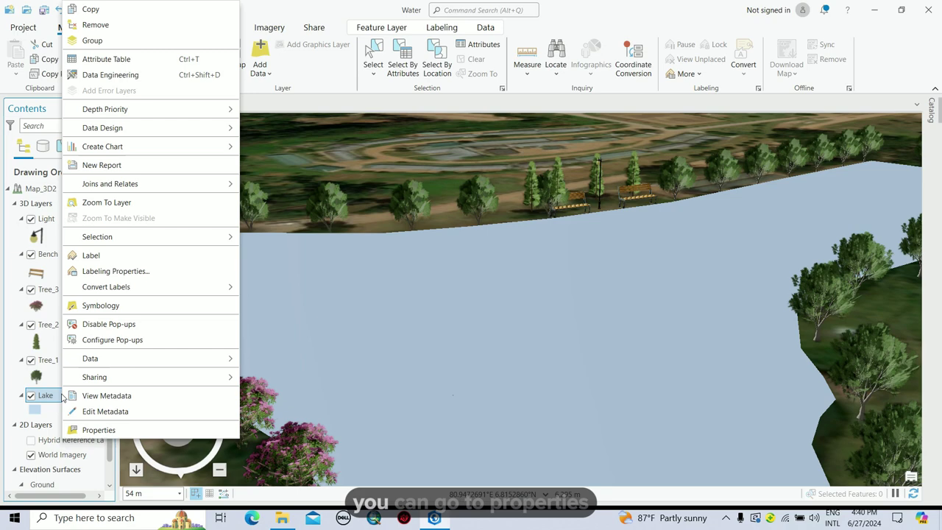
click(113, 432)
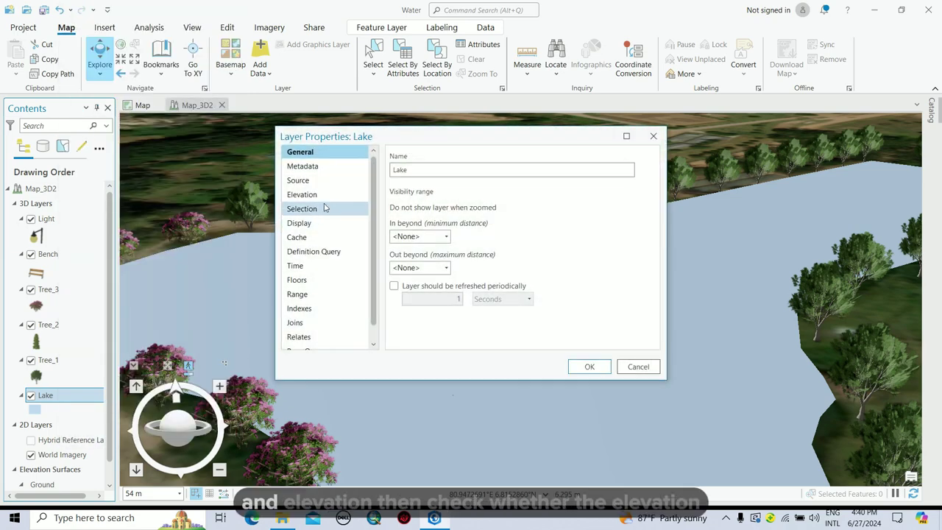
click(327, 197)
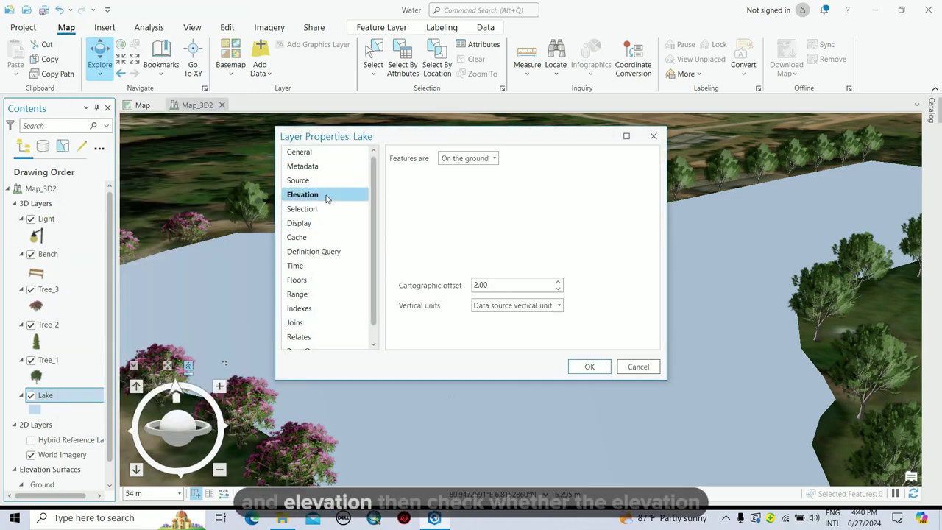
click(494, 158)
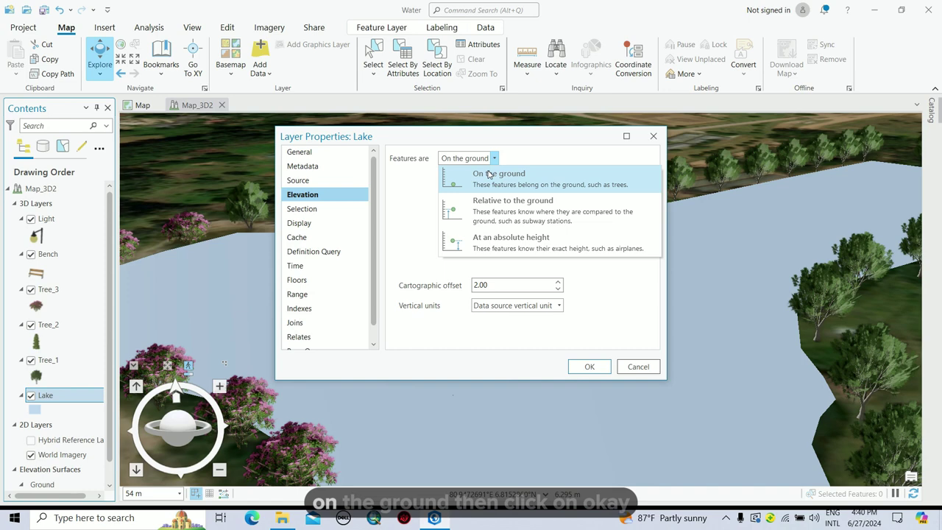
click(484, 185)
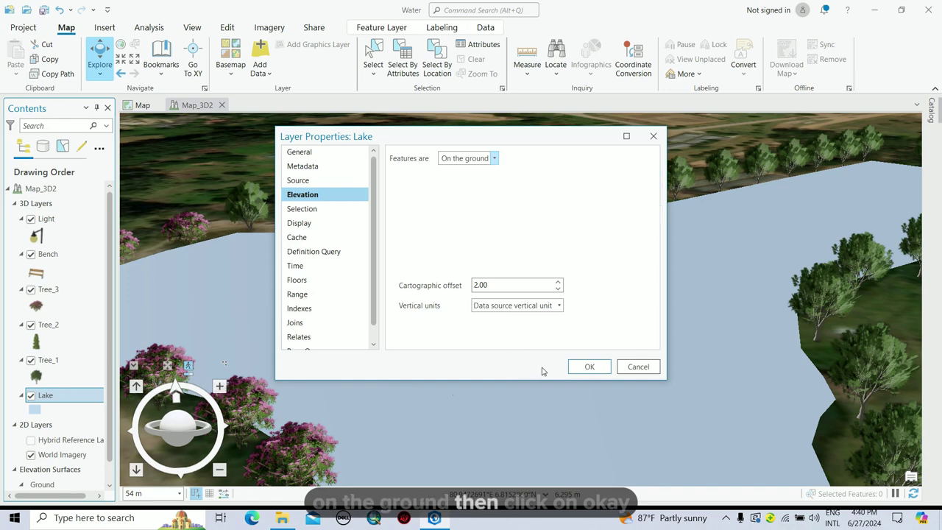
click(590, 367)
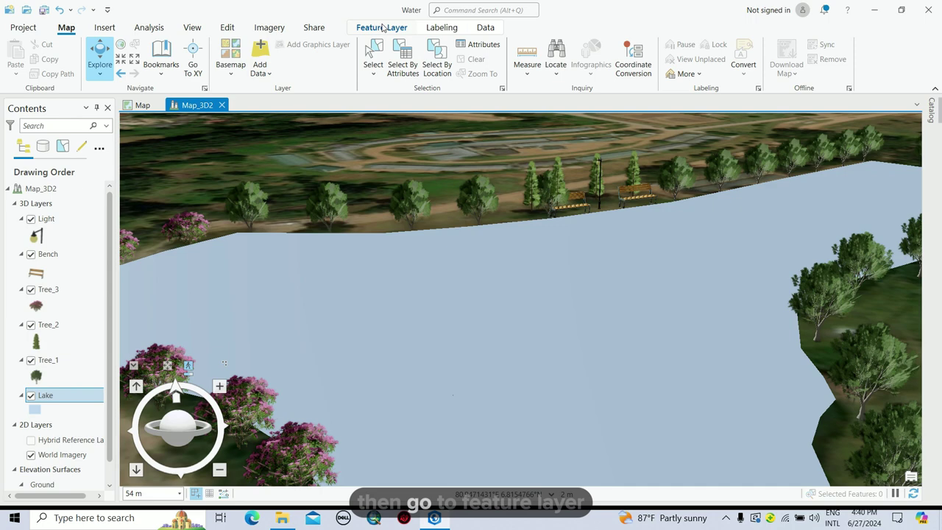
- Change the Lake symbol's fill layer to an Animated fill
click(382, 27)
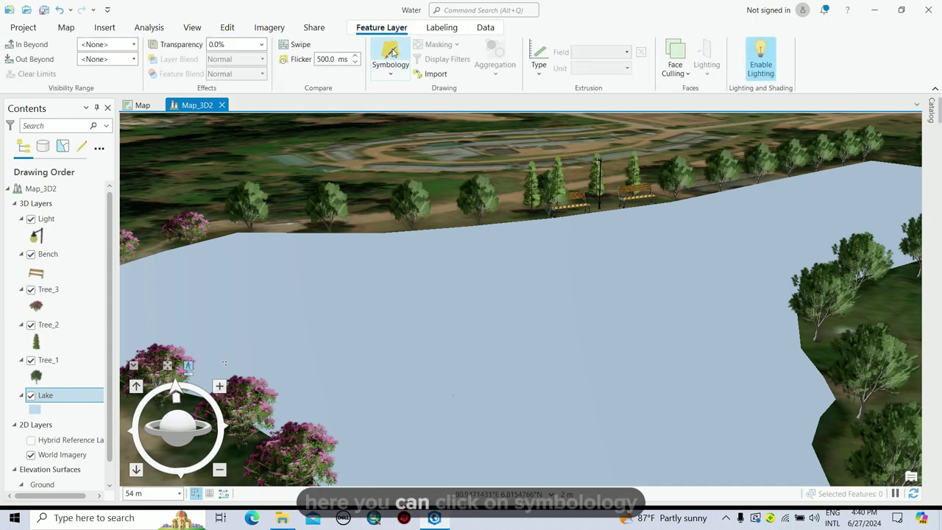
click(391, 53)
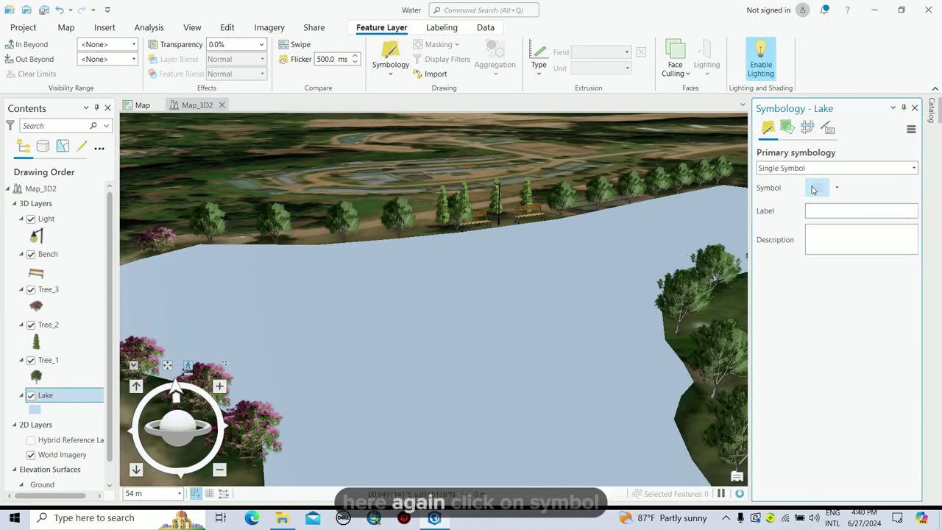
click(814, 187)
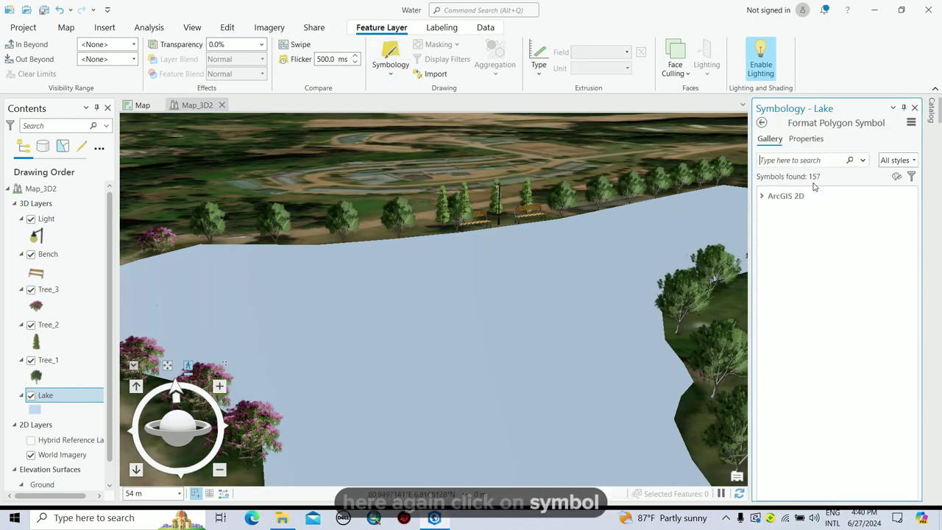
click(807, 140)
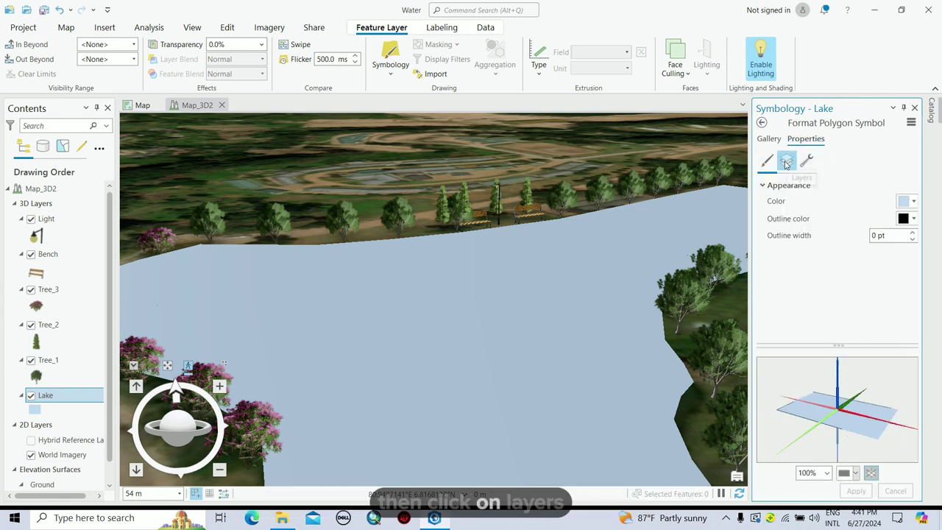
click(786, 162)
click(854, 189)
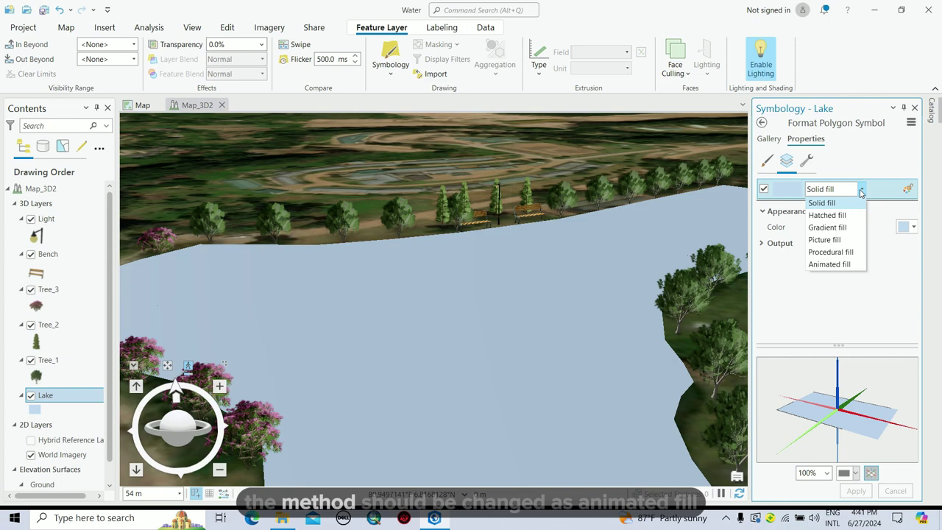
click(845, 265)
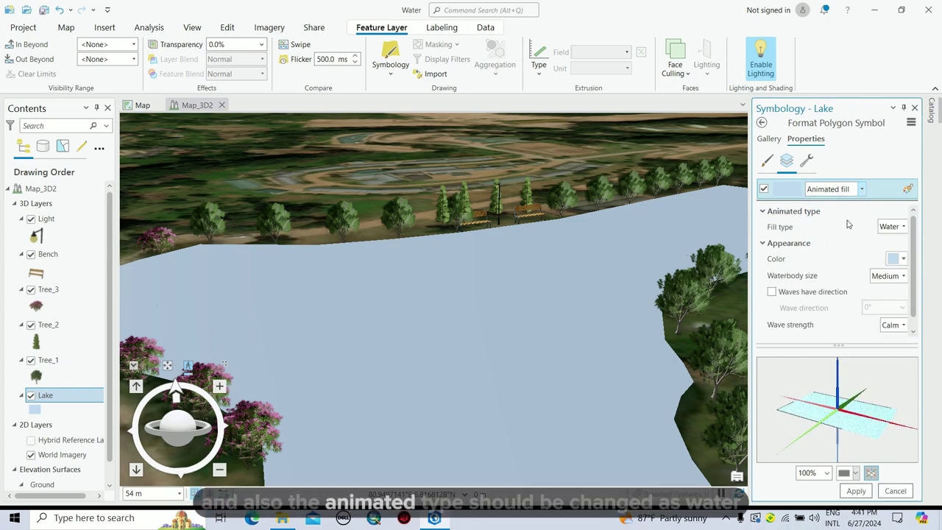
- Make the animated fill light blue Water, Medium waterbody, Calm waves, and apply it
click(893, 226)
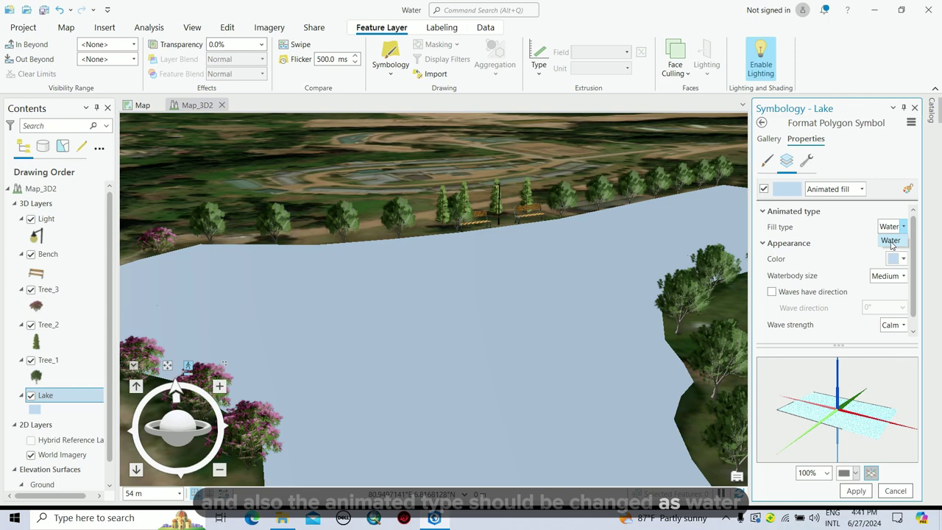
click(891, 243)
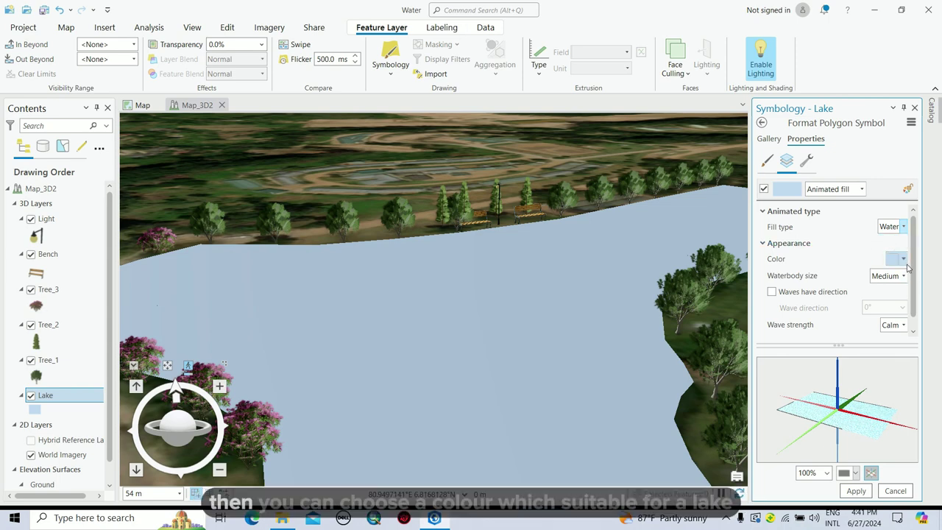
click(904, 259)
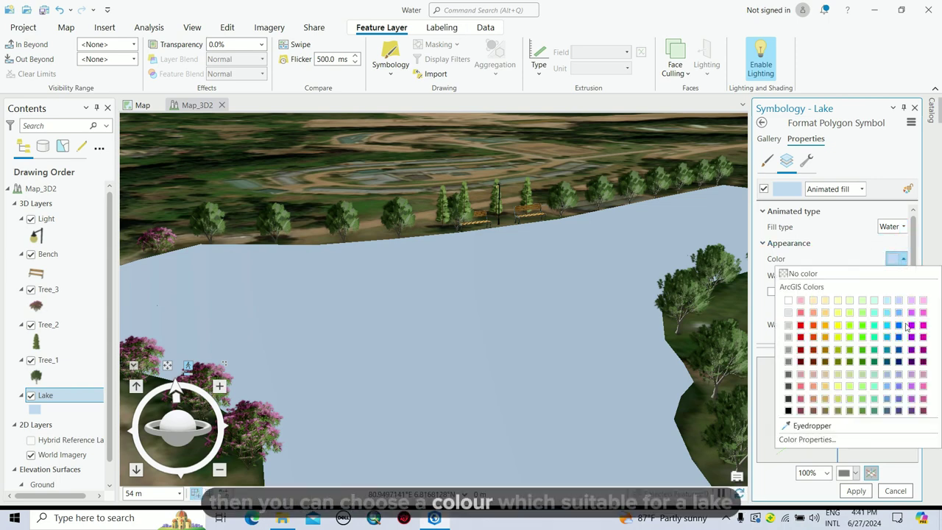
click(899, 315)
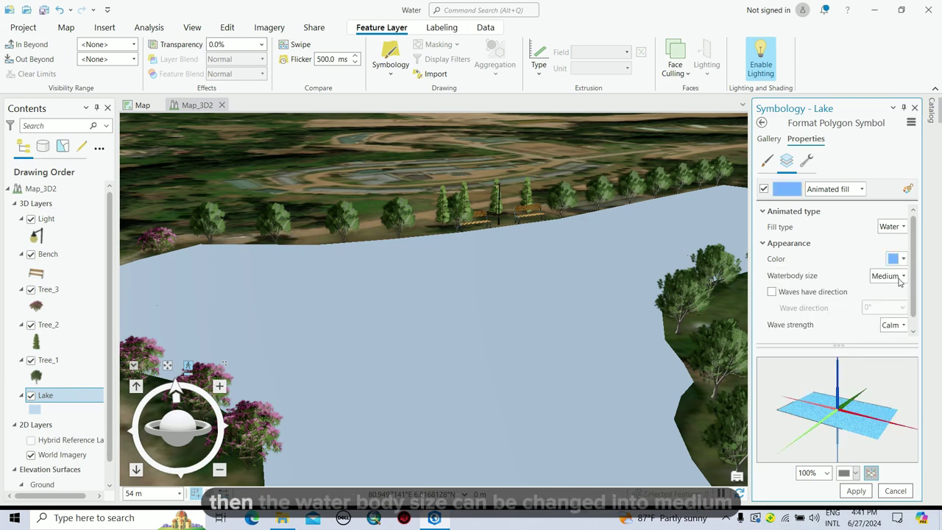
click(903, 279)
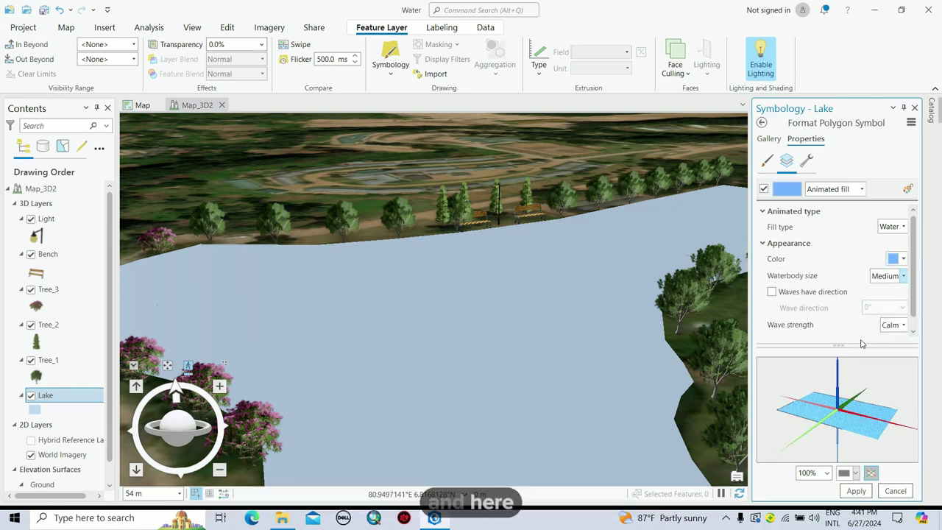
click(905, 325)
click(892, 338)
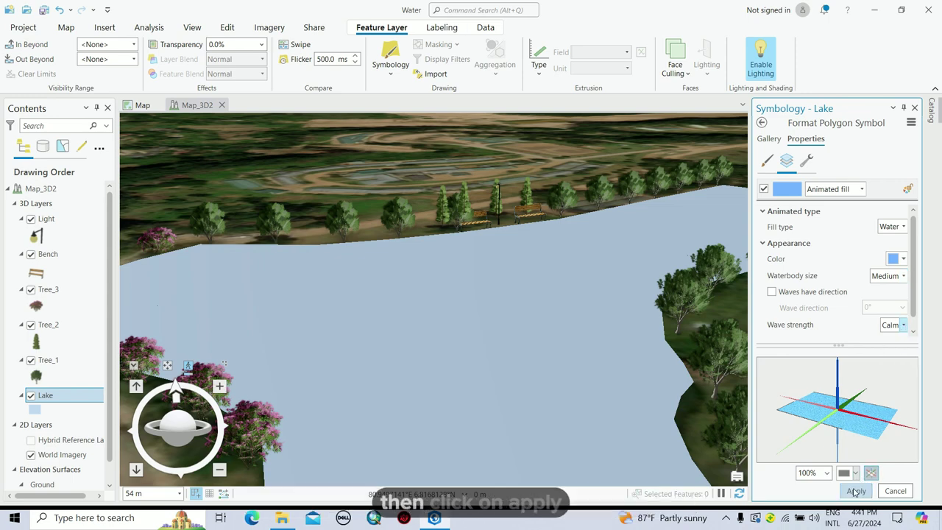
click(855, 491)
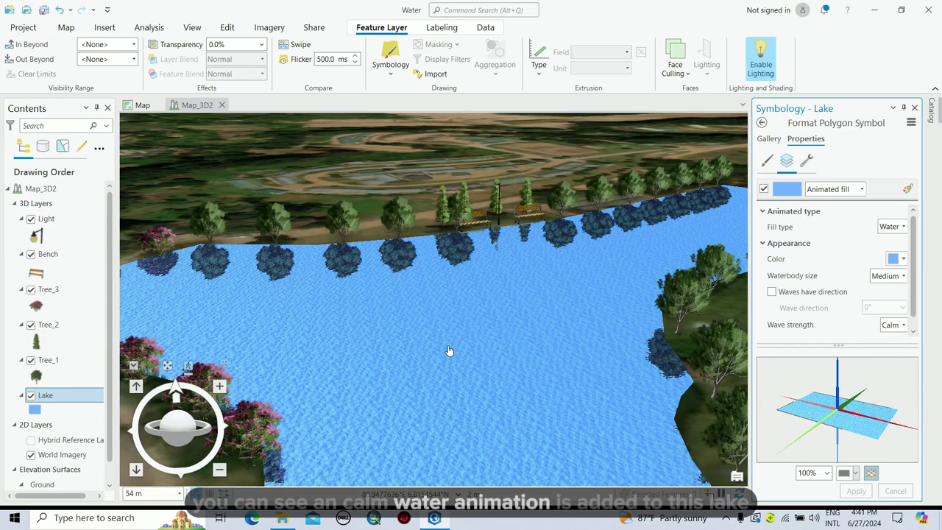
- Move closer over the lake and apply Rippled wave strength to the water
click(219, 386)
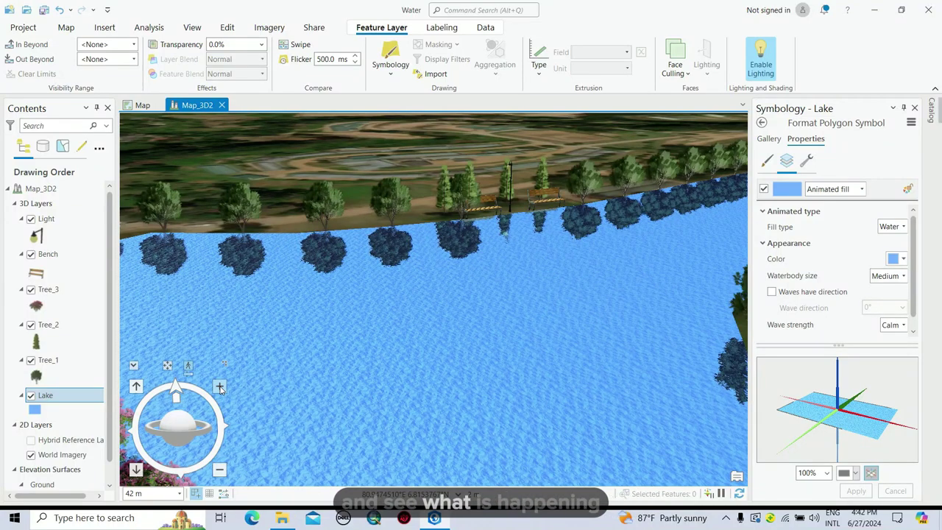
click(899, 324)
click(902, 352)
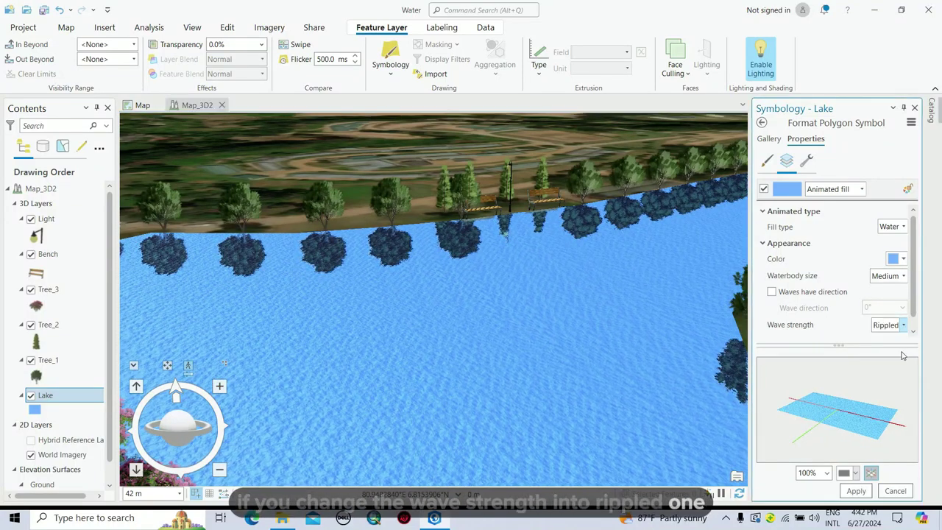
click(856, 490)
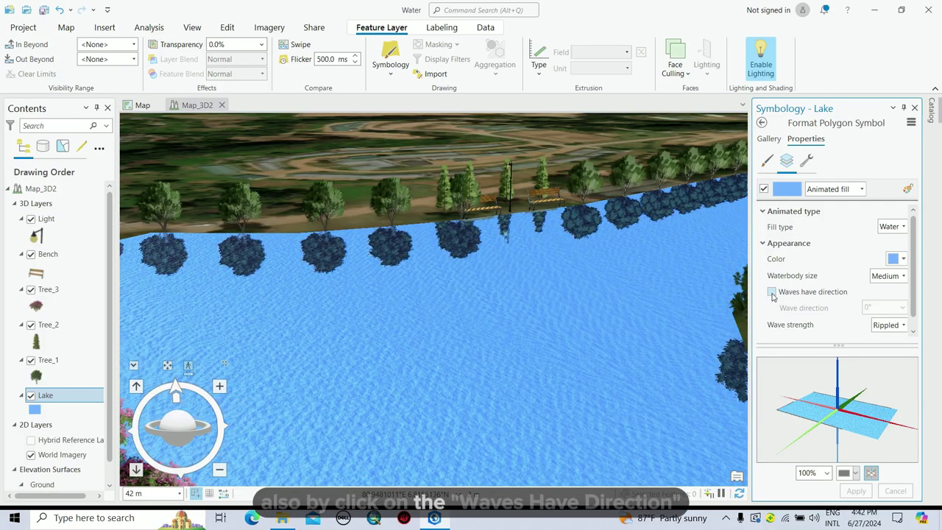
- Apply directional waves, inspect the shoreline water up close, then turn wave direction off
click(772, 292)
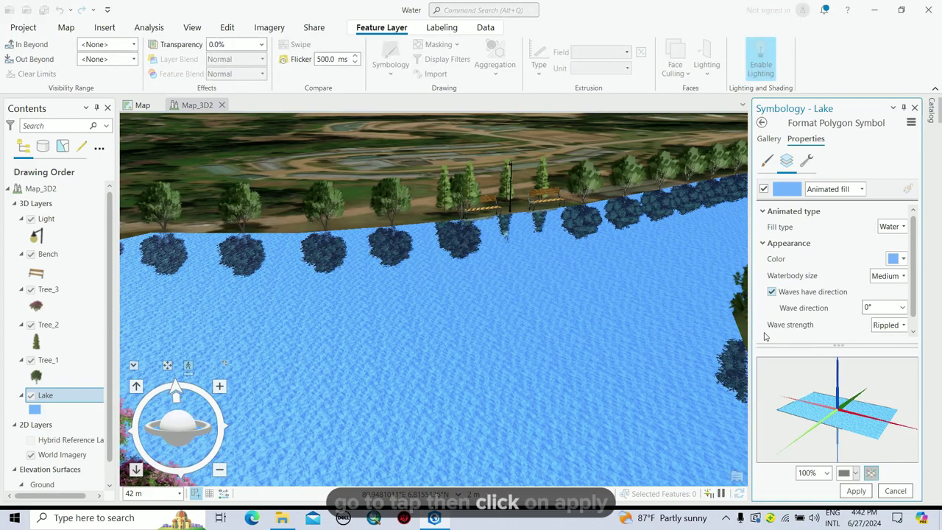
click(855, 491)
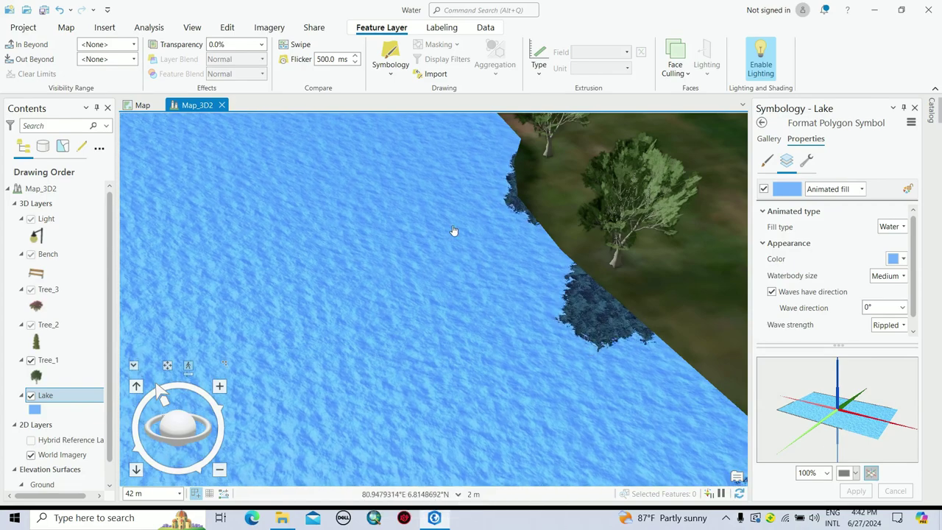
click(221, 470)
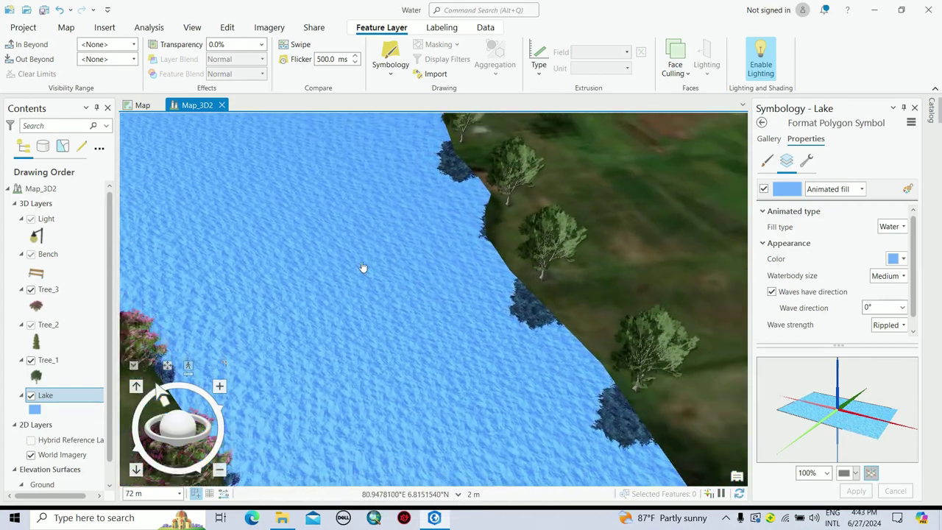
click(179, 388)
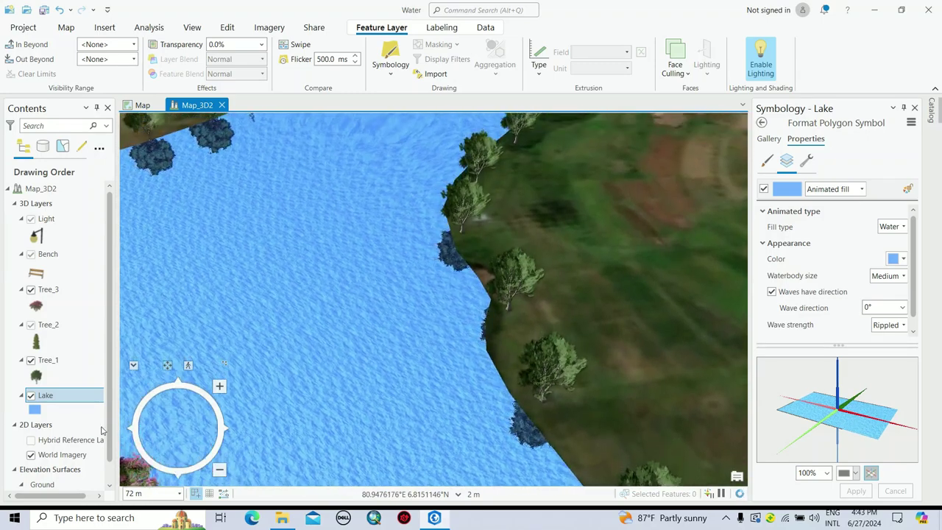
click(131, 433)
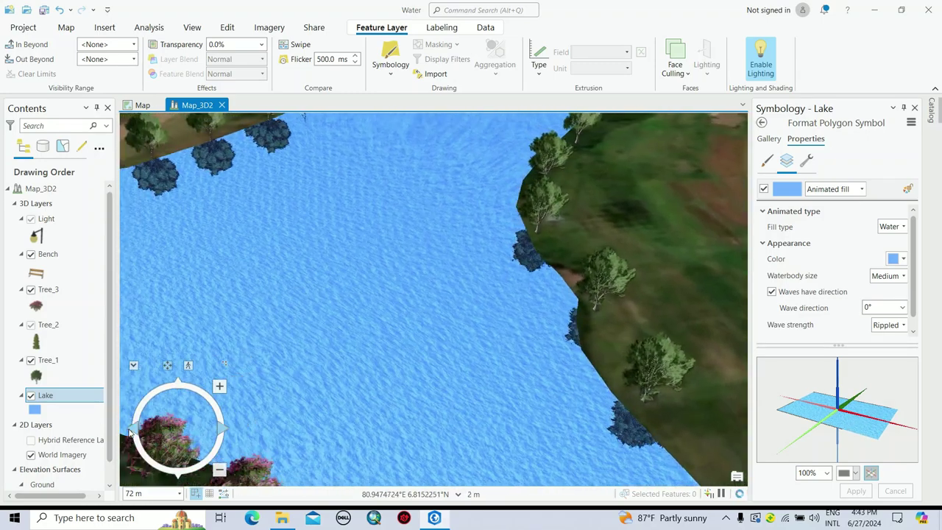
click(771, 292)
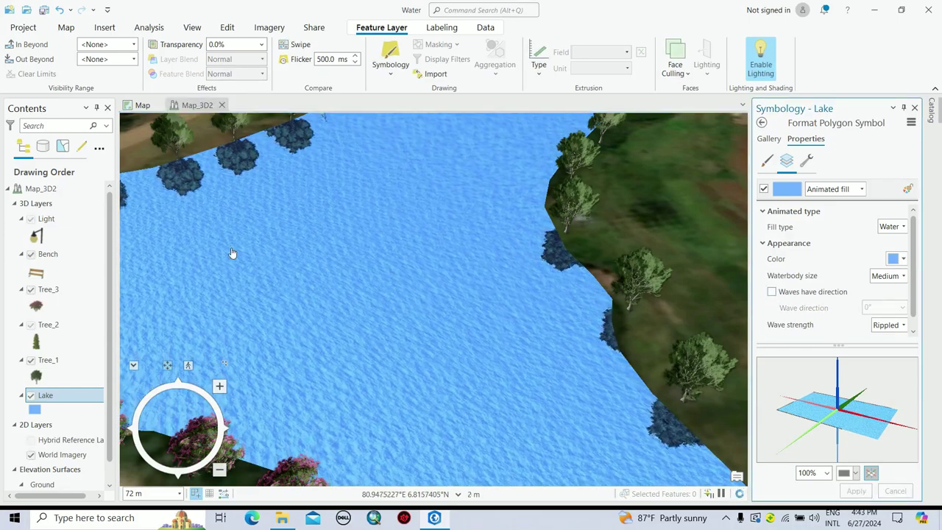
- Close the Symbology pane and move the view in toward the lake
click(914, 108)
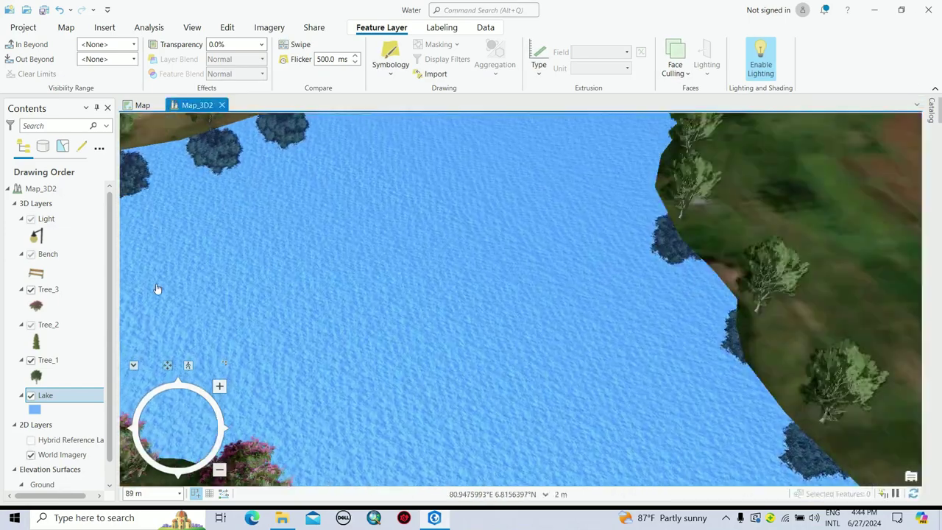
scroll(135, 432, down, 5)
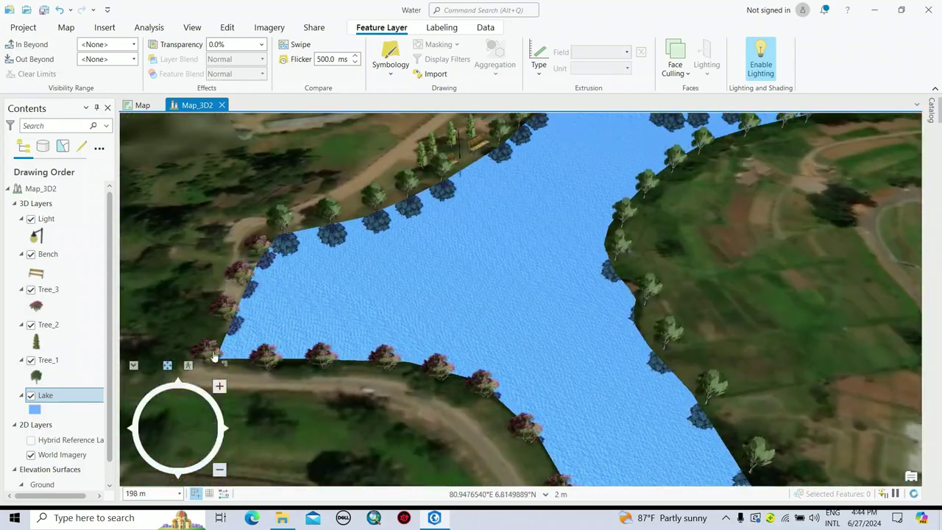
click(220, 386)
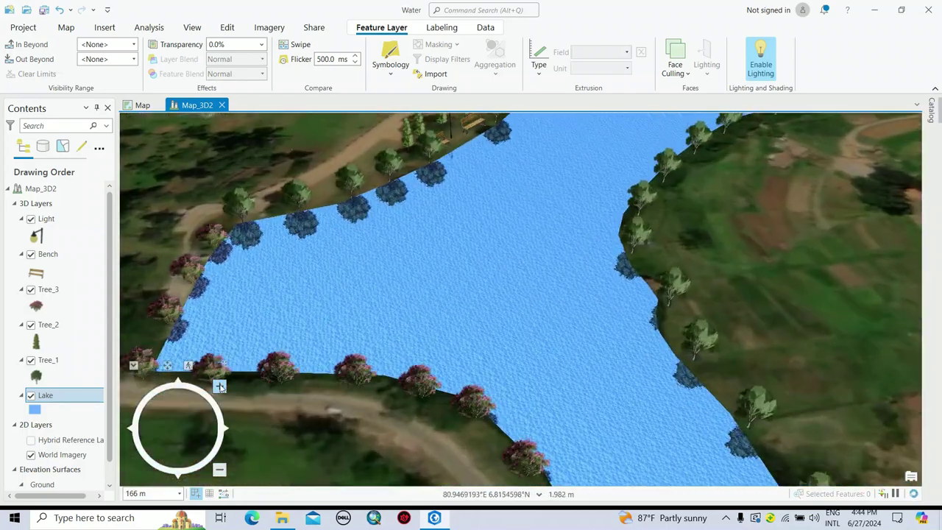
click(135, 432)
click(220, 387)
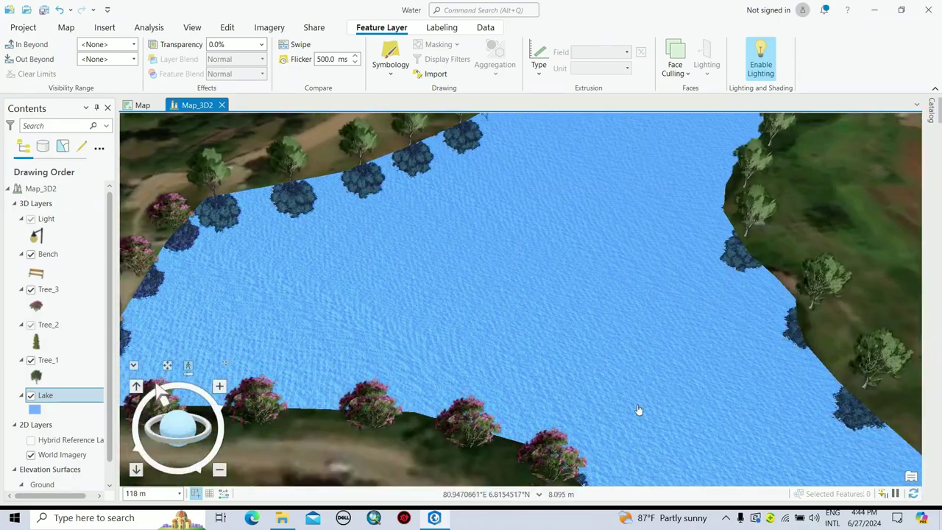
- Rotate around the lake and fly toward the far shore's reflected trees
mouse_move(147, 401)
mouse_down()
mouse_move(176, 386)
mouse_move(195, 441)
mouse_move(202, 416)
mouse_up()
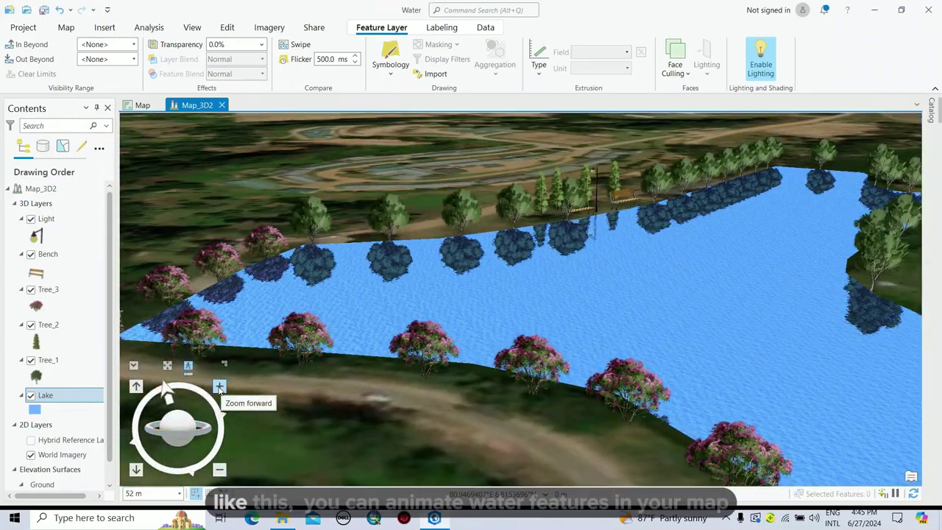
click(220, 388)
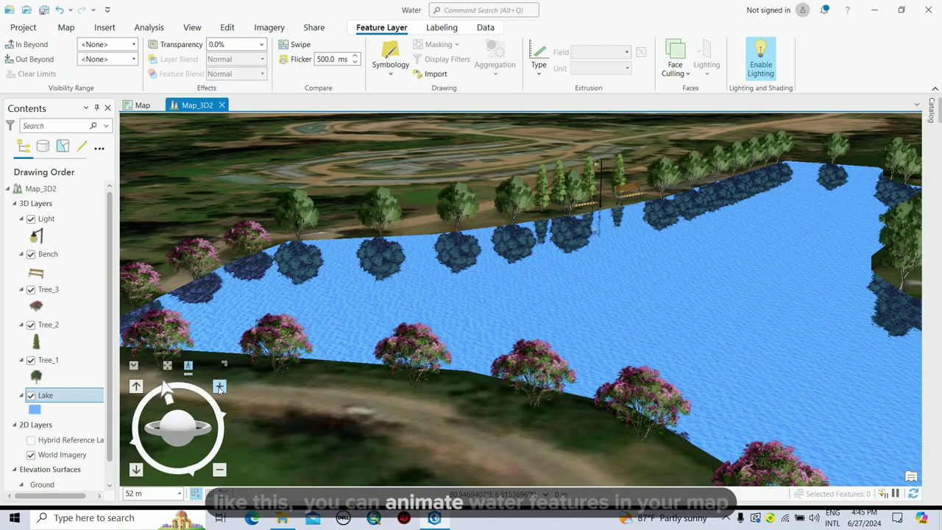
click(219, 388)
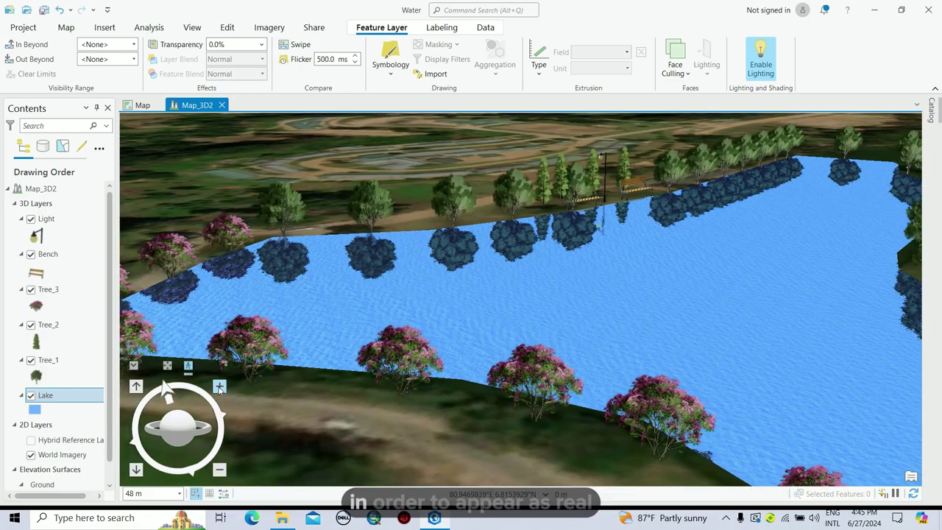
click(219, 388)
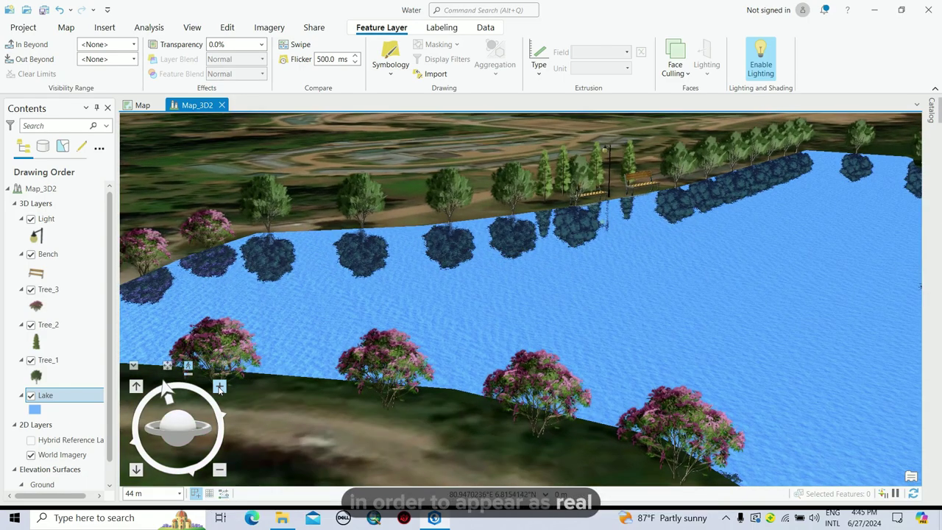
click(219, 388)
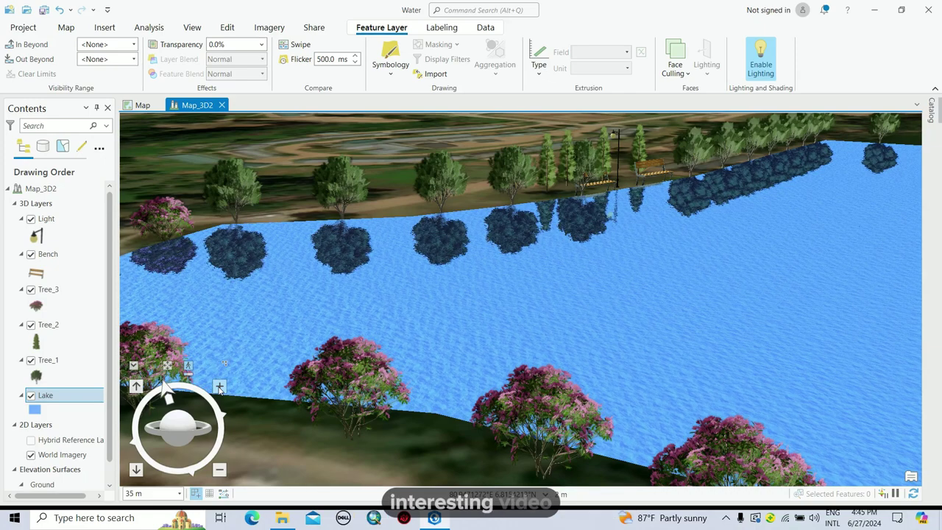